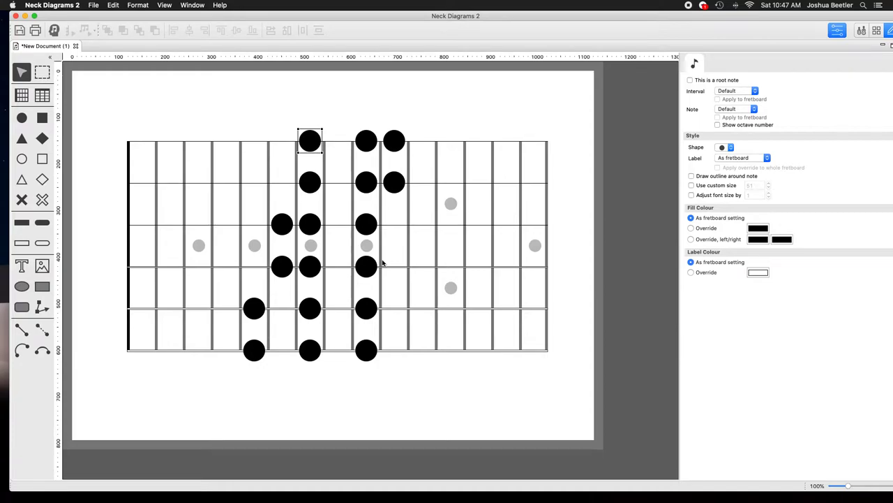
# - Mark the fifth-fret note on the sixth string of the fretboard diagram as the root note
pyautogui.click(248, 231)
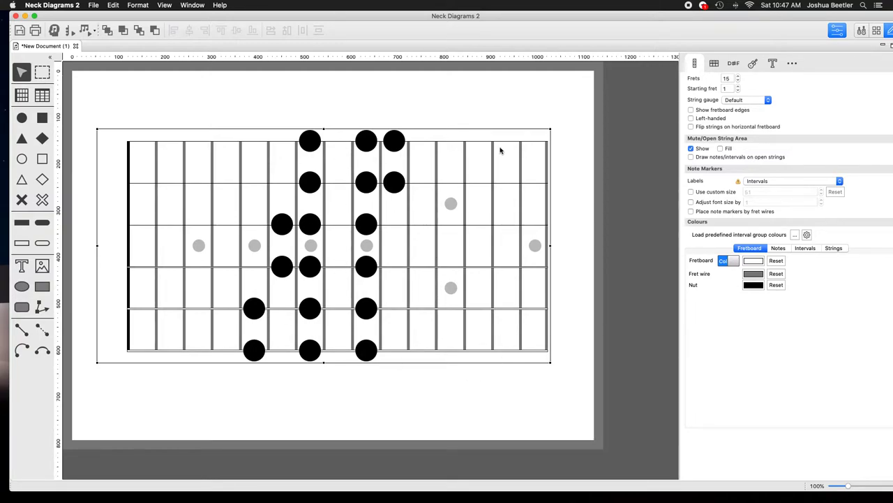
pyautogui.click(481, 111)
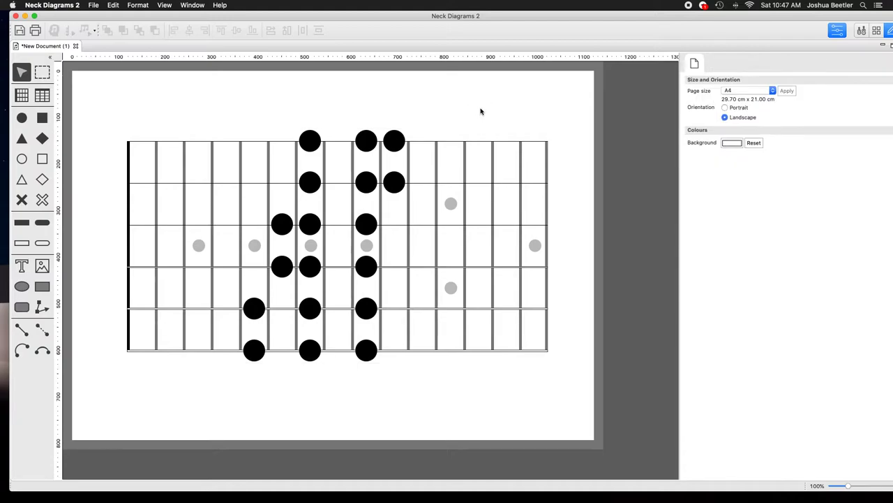
pyautogui.click(253, 351)
pyautogui.click(724, 80)
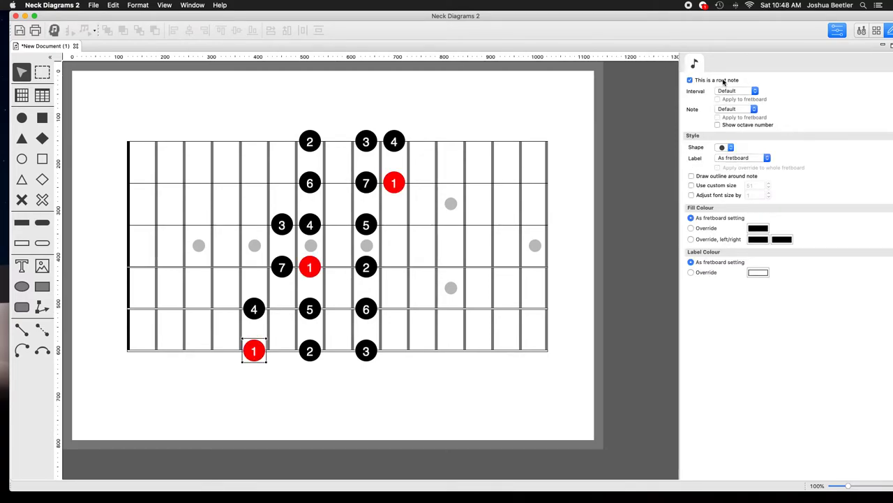
# - Make the seventh-fret note on the sixth string the root, followed by the ninth-fret note on the same string
pyautogui.click(311, 353)
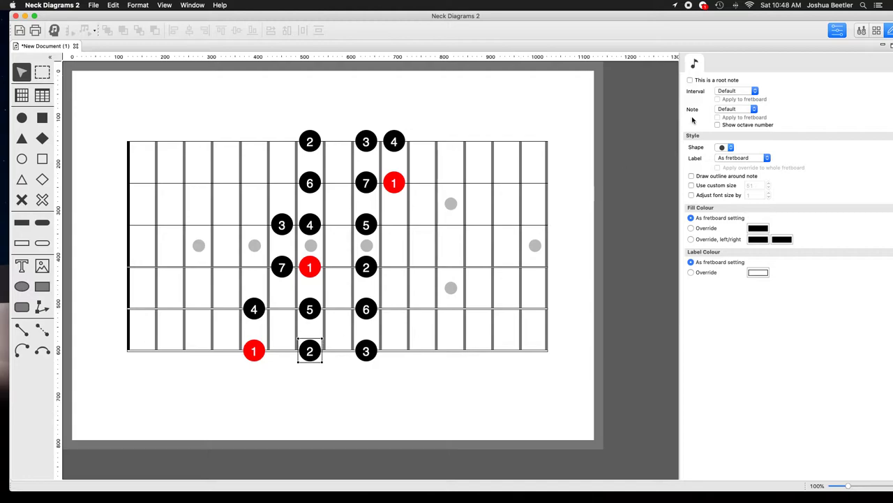
pyautogui.click(690, 80)
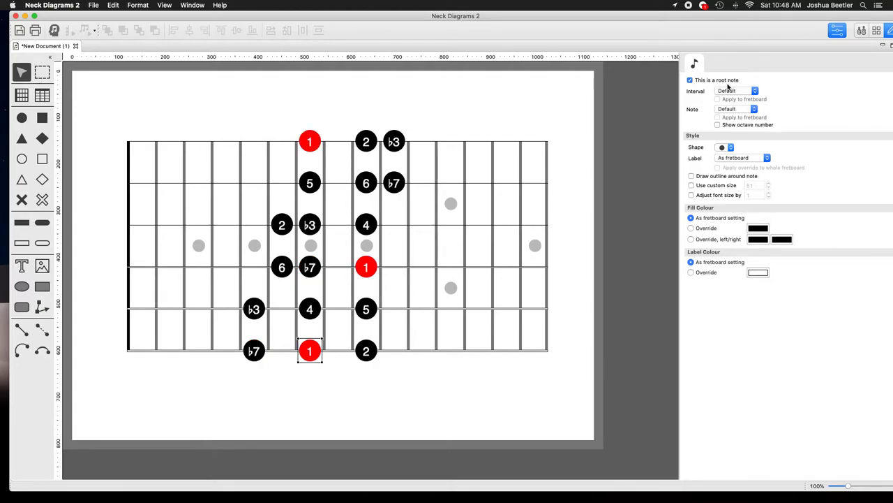
pyautogui.click(370, 348)
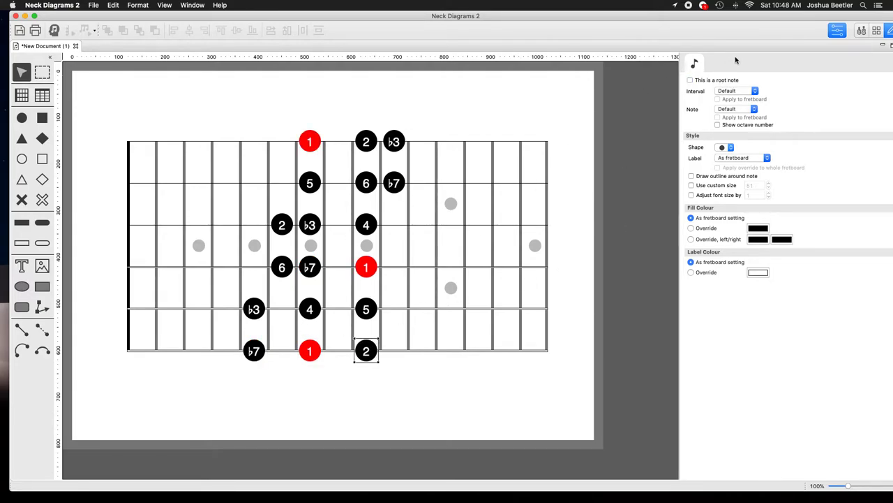
pyautogui.click(718, 81)
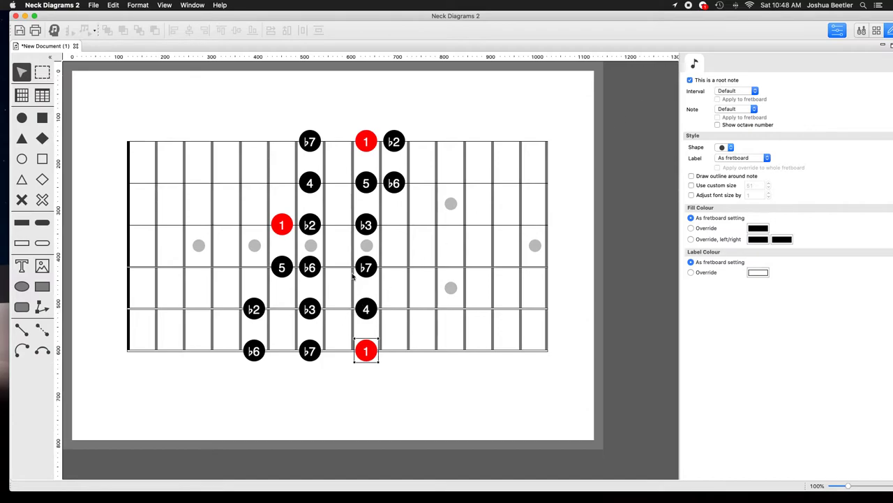
# - Make the fifth string's fifth-fret note the root, and return the root to the sixth string's fifth-fret note
pyautogui.click(256, 310)
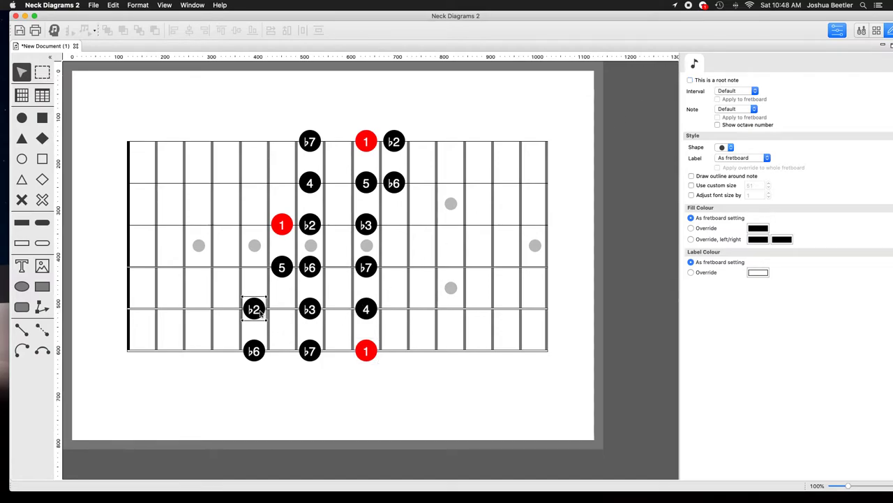
pyautogui.click(710, 81)
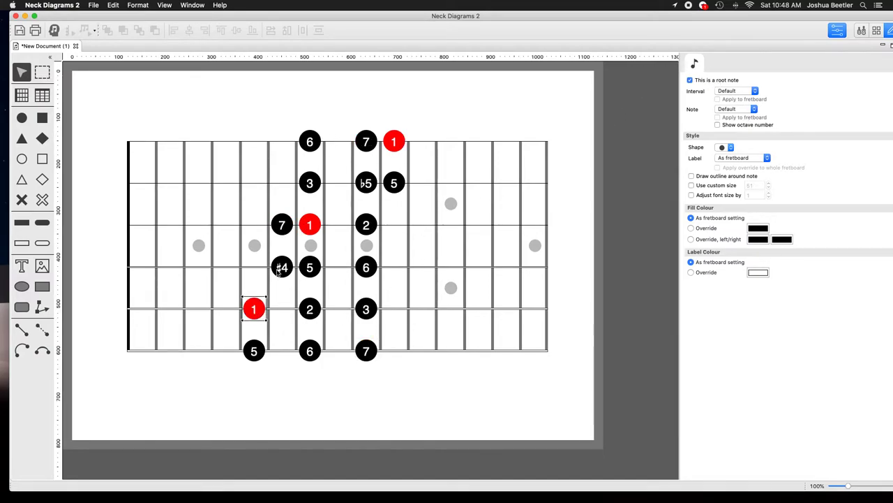
pyautogui.click(369, 177)
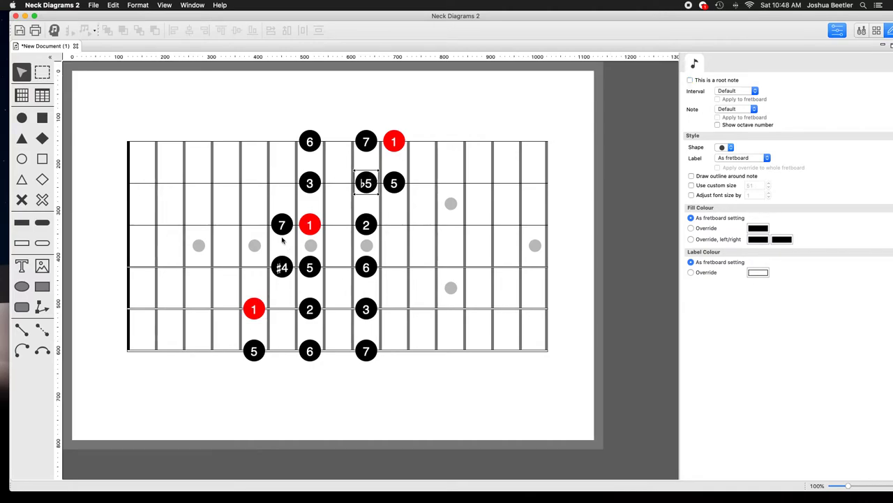
pyautogui.click(256, 347)
pyautogui.click(698, 81)
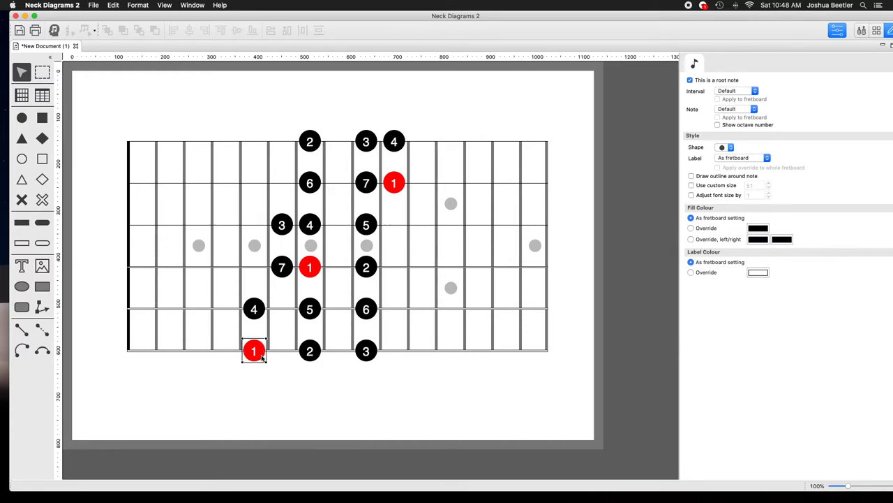
# - Alternate the root note twice between the seventh and fifth frets of the sixth string, ending on the fifth fret
pyautogui.click(312, 361)
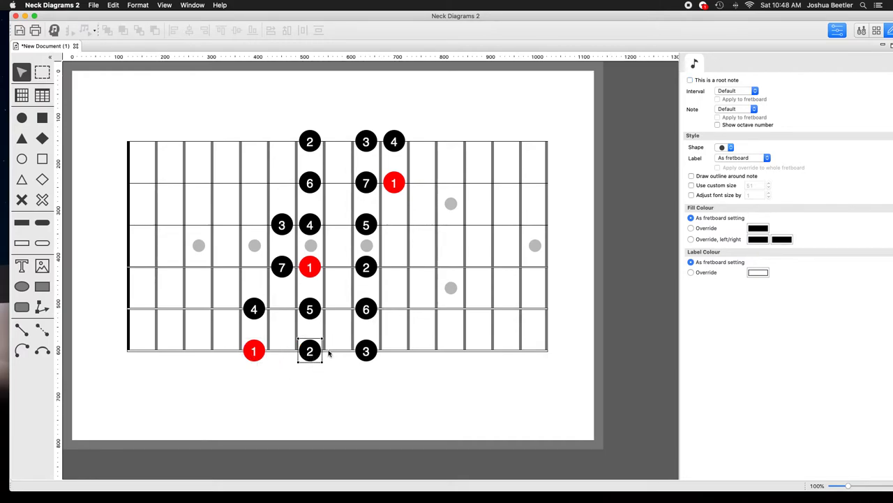
pyautogui.click(713, 82)
pyautogui.click(255, 352)
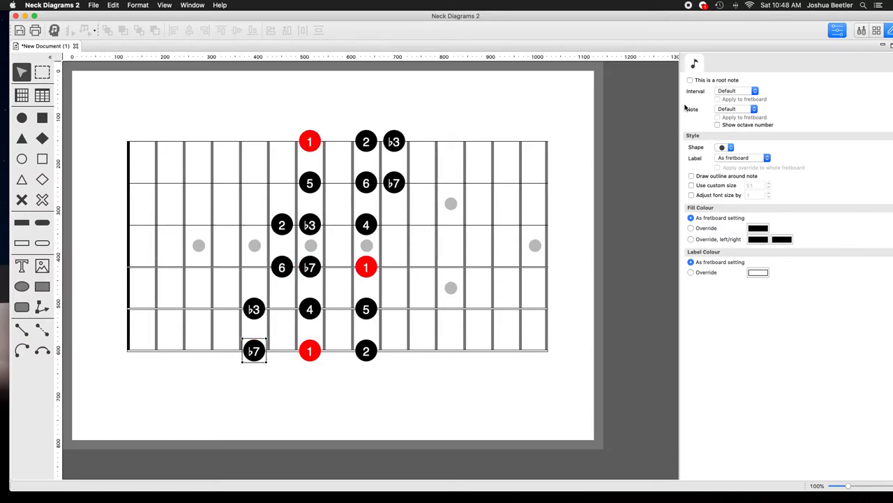
pyautogui.click(690, 80)
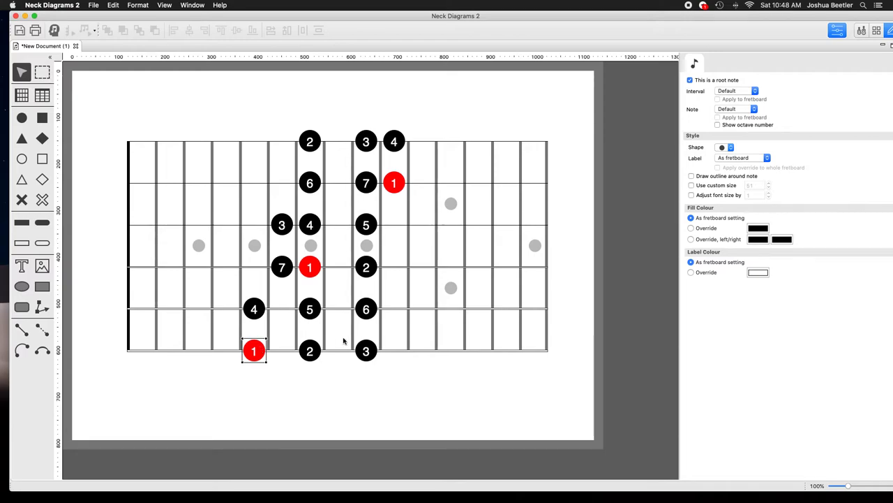
pyautogui.click(311, 351)
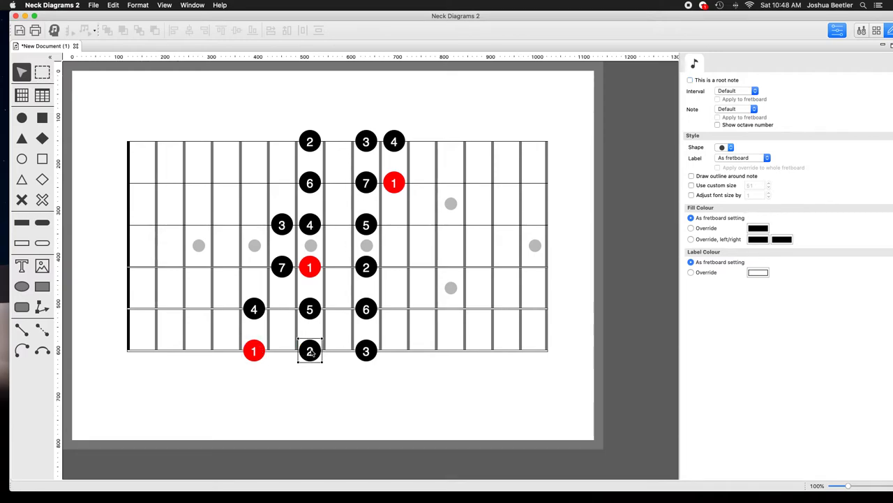
pyautogui.click(690, 81)
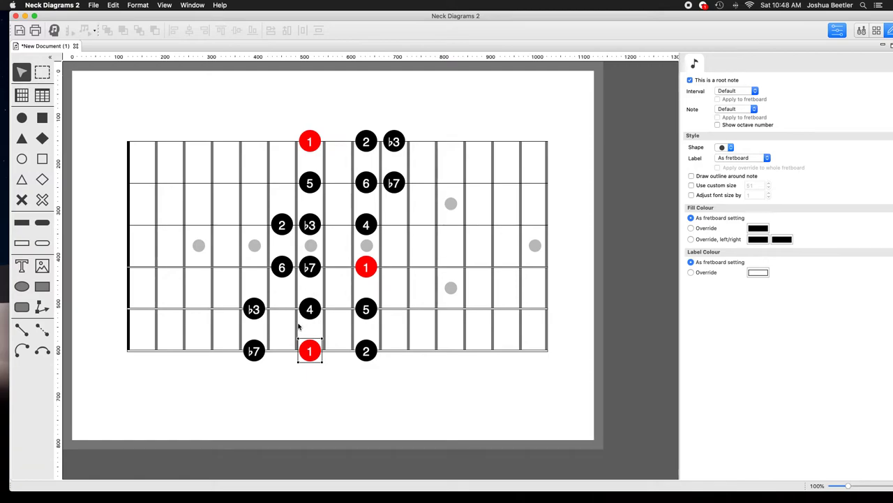
pyautogui.click(255, 353)
pyautogui.click(690, 80)
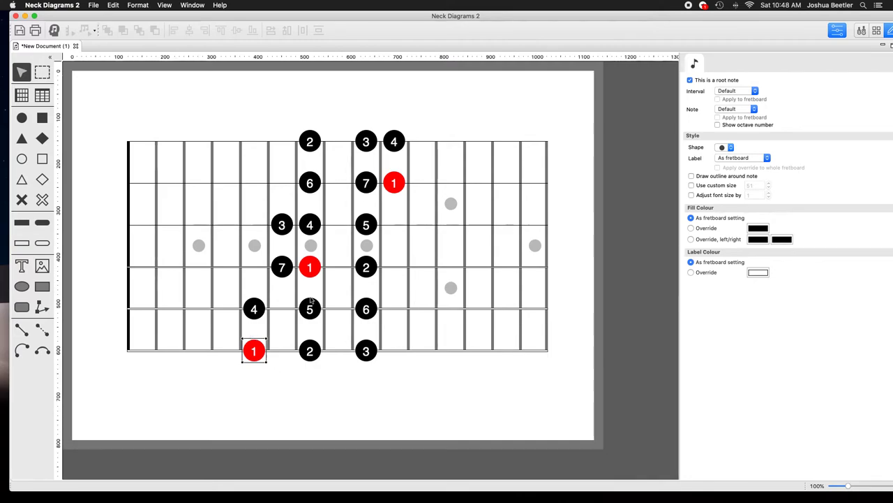
# - Try the fifth string's fifth- and seventh-fret notes as root, and restore the root to the sixth string's fifth fret
pyautogui.click(255, 309)
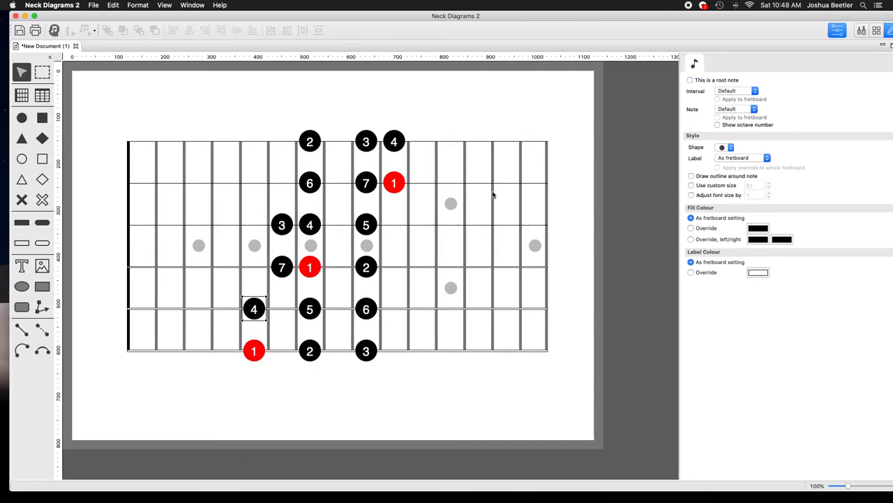
pyautogui.click(690, 80)
pyautogui.click(313, 312)
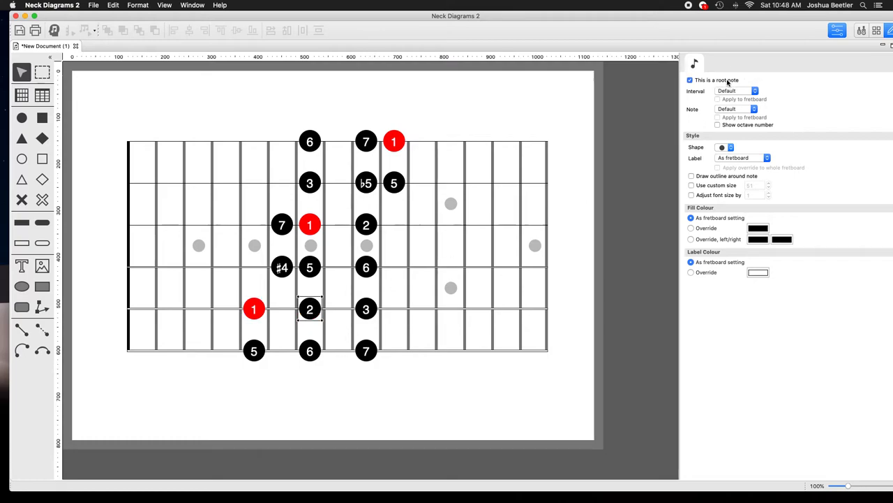
pyautogui.click(729, 81)
pyautogui.click(254, 350)
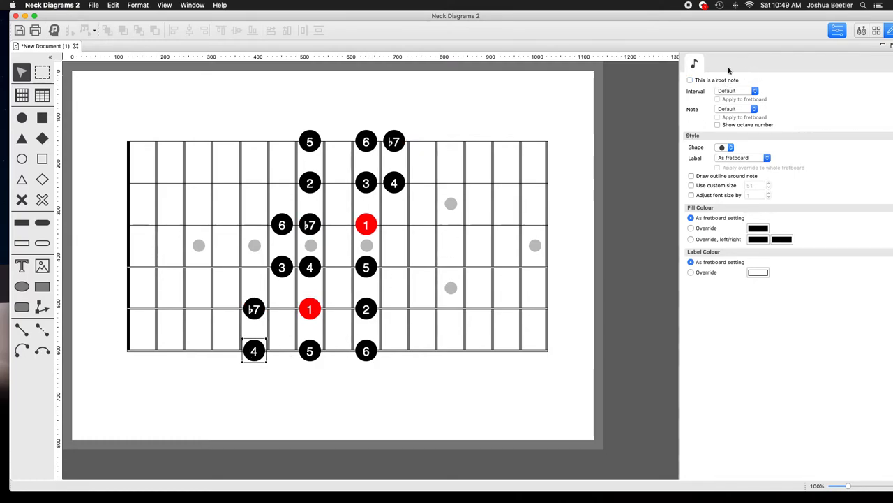
pyautogui.click(703, 82)
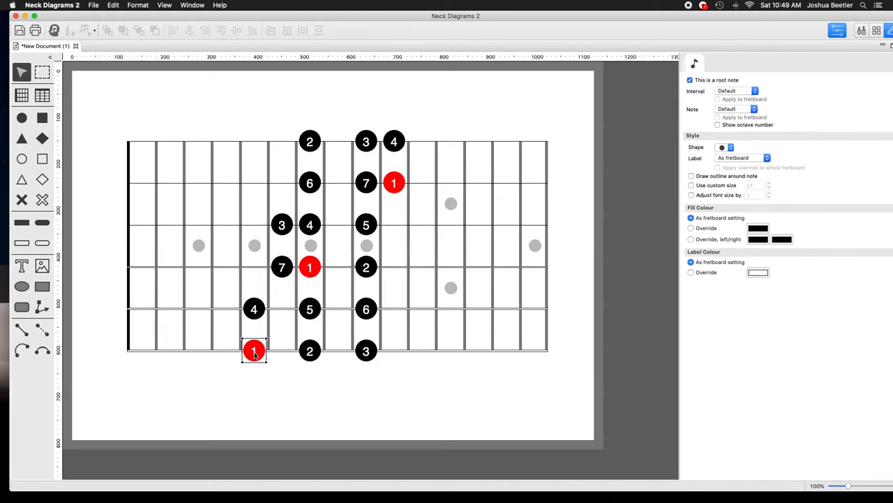
# - Make the fifth-fret and subsequently the seventh-fret note on the fifth string the root note
pyautogui.click(255, 312)
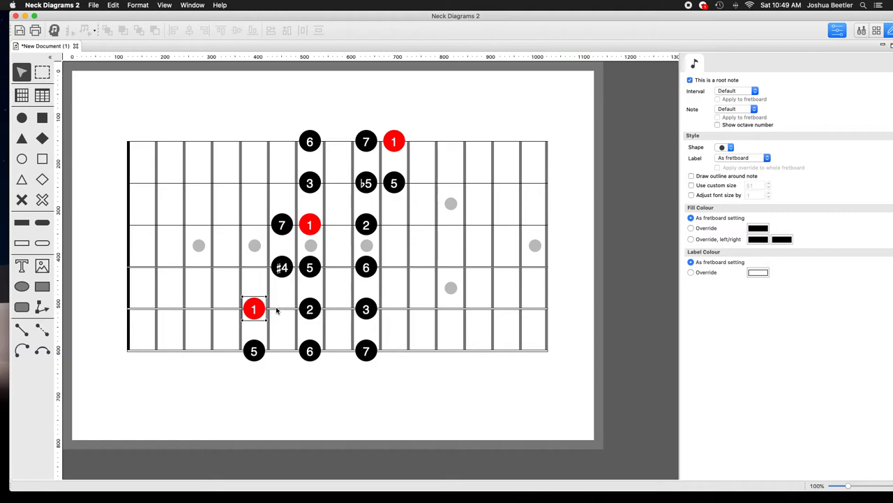
pyautogui.click(310, 308)
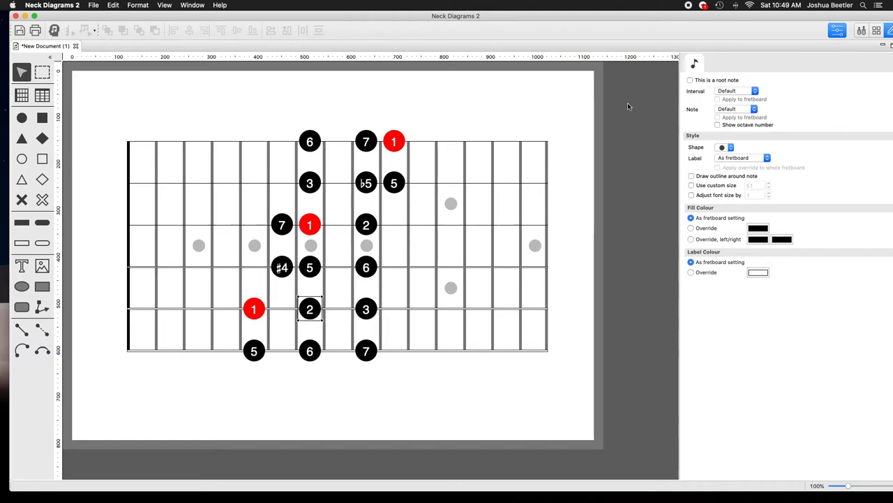
pyautogui.click(707, 81)
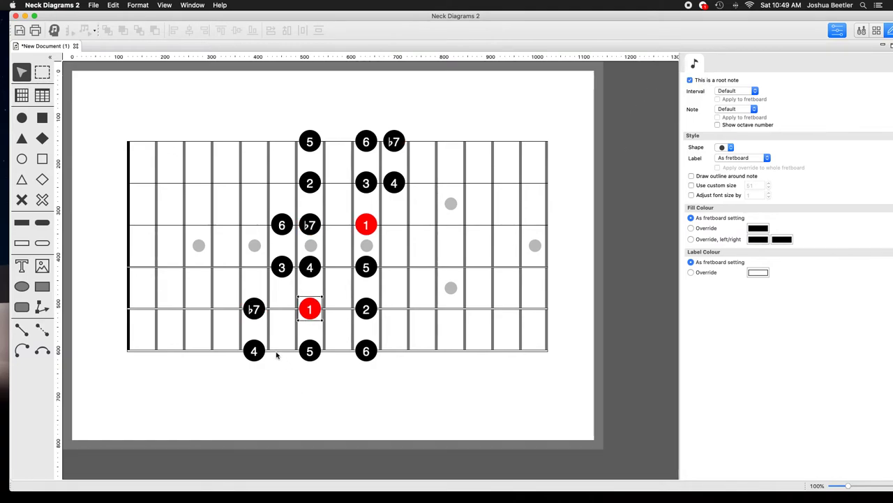
# - Try the sixth string's seventh- and ninth-fret notes as root, and set the root back to its fifth-fret note
pyautogui.click(317, 353)
pyautogui.click(729, 81)
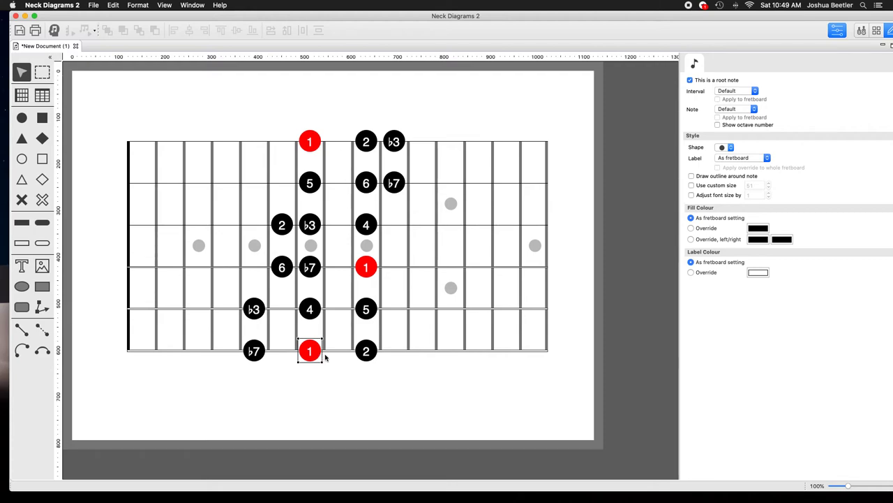
pyautogui.click(366, 350)
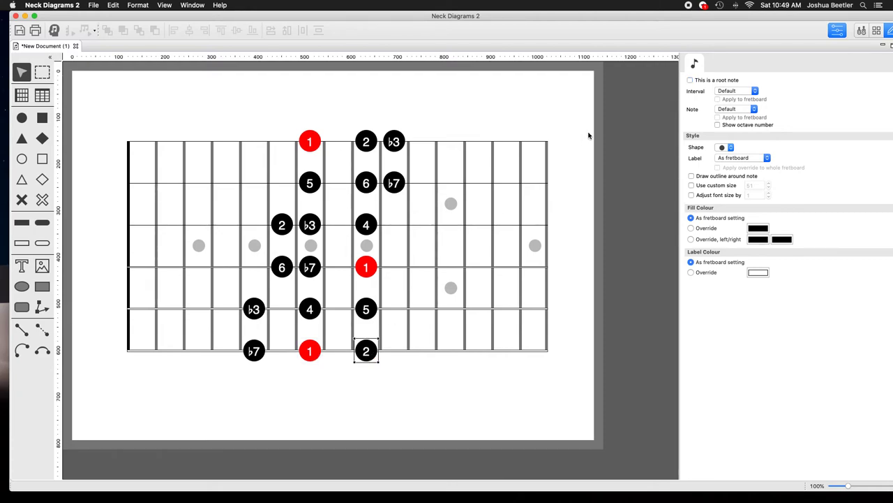
pyautogui.click(705, 80)
pyautogui.click(254, 350)
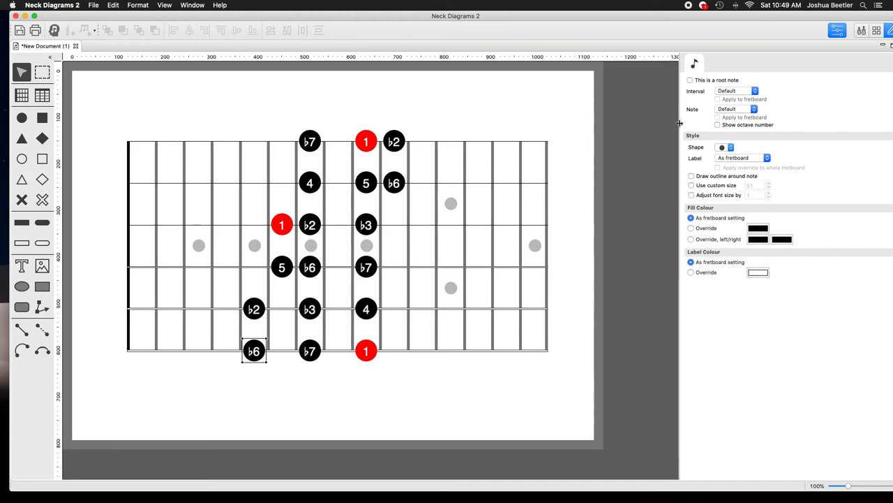
pyautogui.click(724, 81)
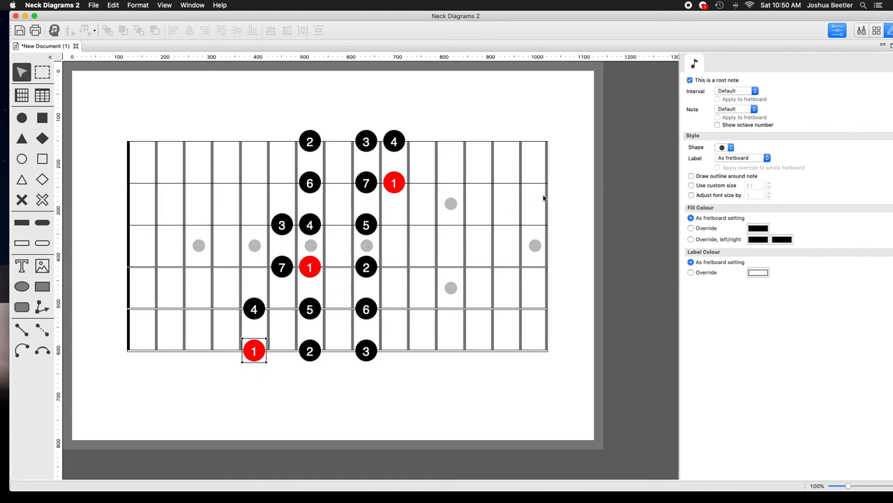
# - Make the fifth string's fifth-fret note the root, and reassign the root to the fifth-fret note on the sixth string
pyautogui.click(319, 352)
pyautogui.click(364, 355)
pyautogui.click(363, 308)
pyautogui.click(314, 313)
pyautogui.click(266, 303)
pyautogui.click(690, 80)
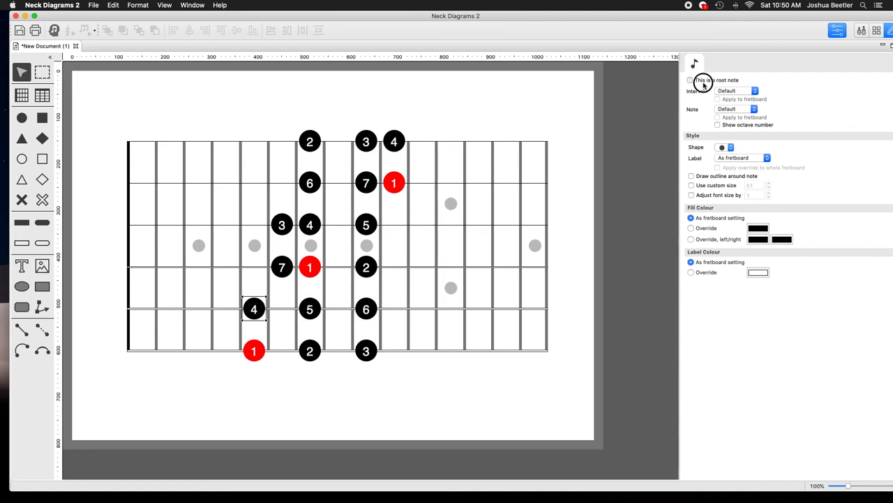
pyautogui.click(254, 350)
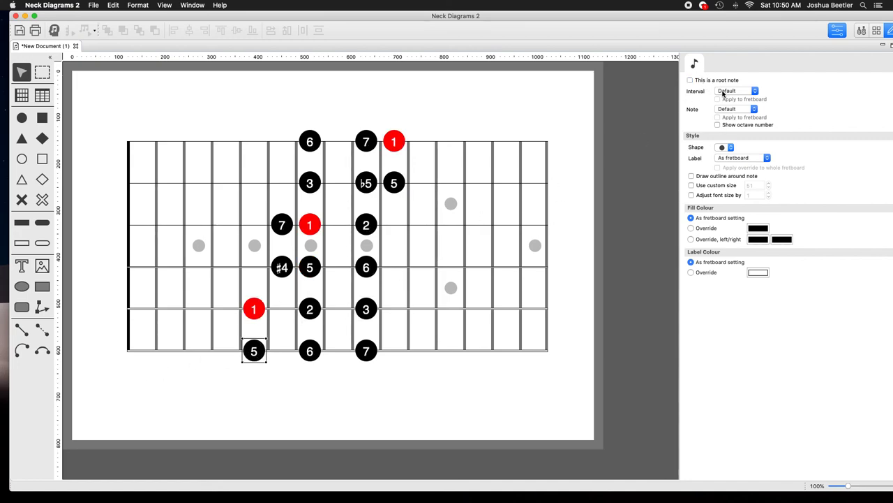
pyautogui.click(723, 81)
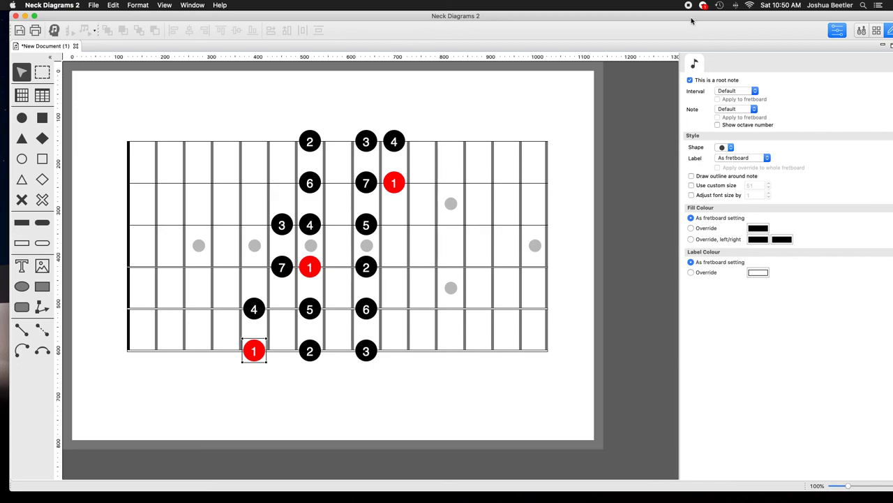